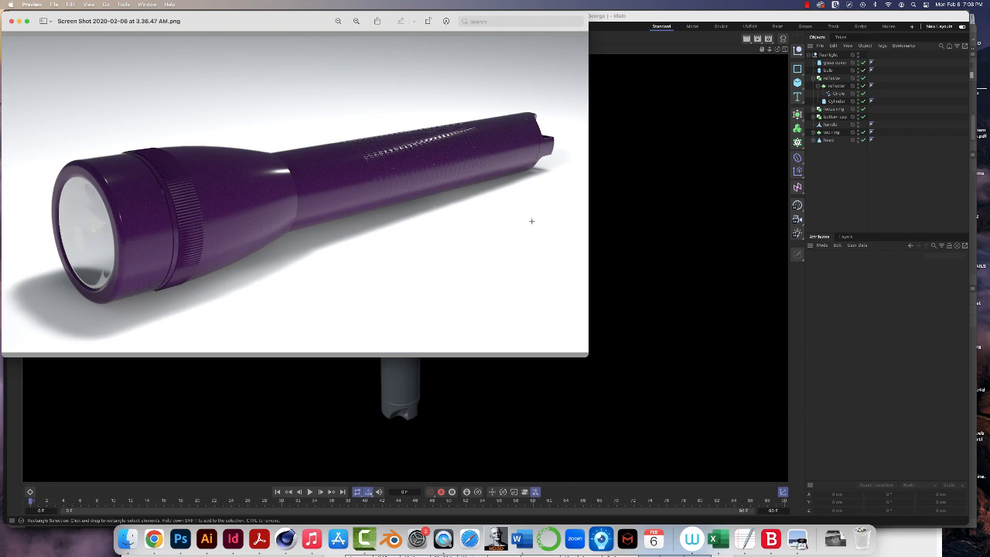
- Switch to Cinema 4D, start a new project and add a rectangle spline
left_click(664, 227)
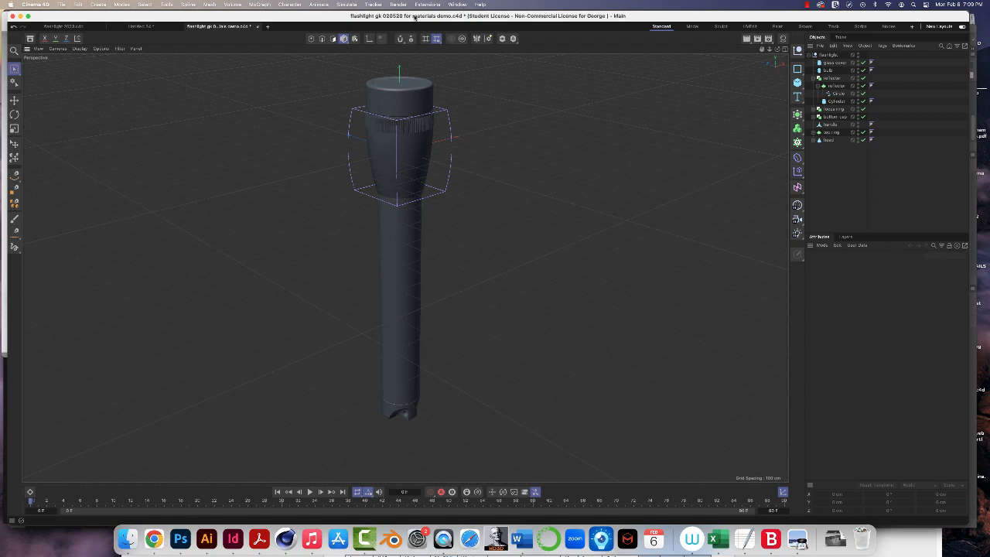
left_click(63, 4)
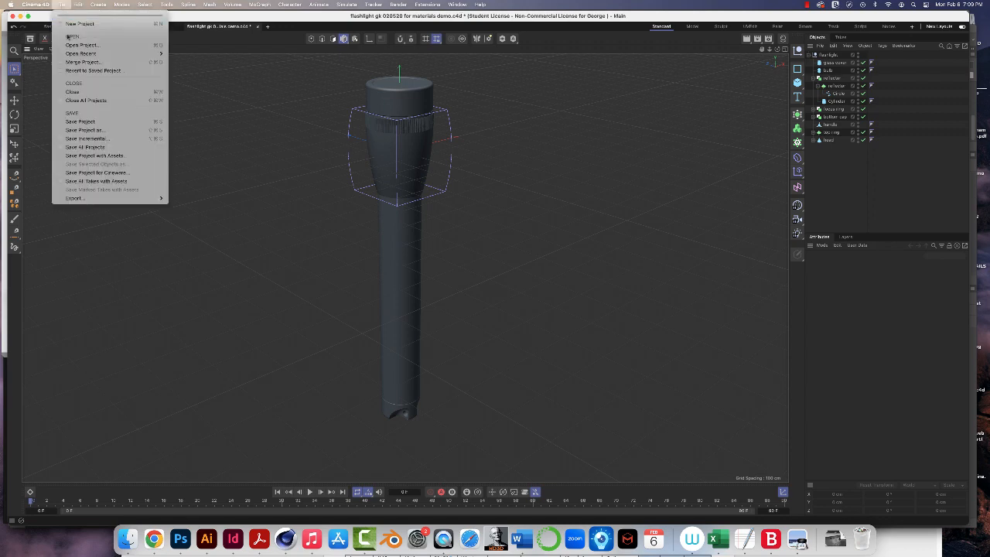
left_click(77, 23)
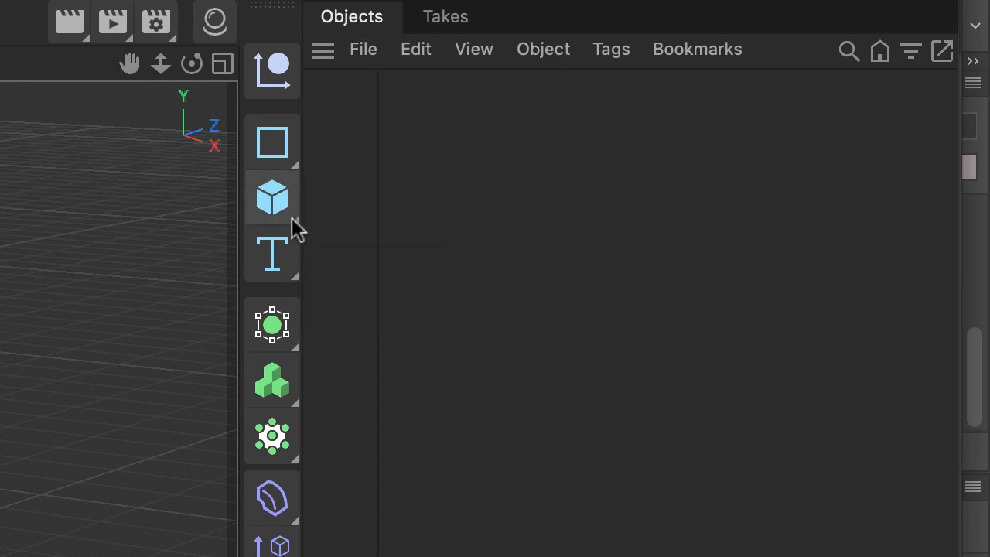
left_click(295, 162)
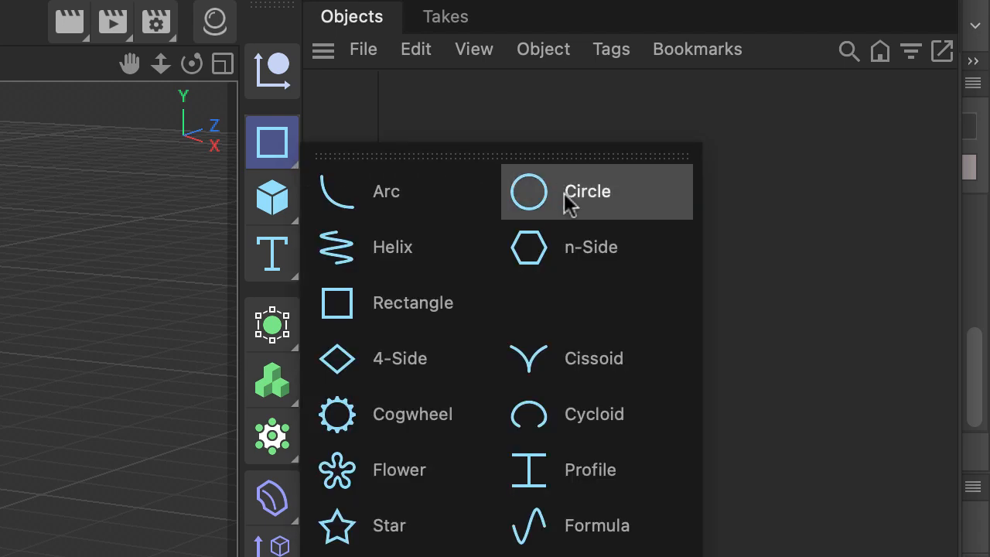
left_click(425, 308)
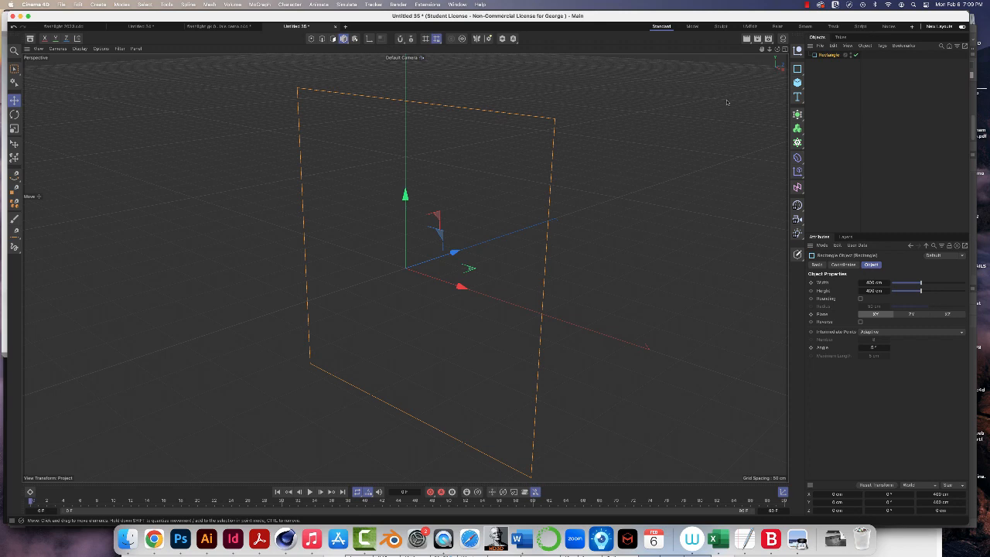
scroll(596, 210, "down", 1)
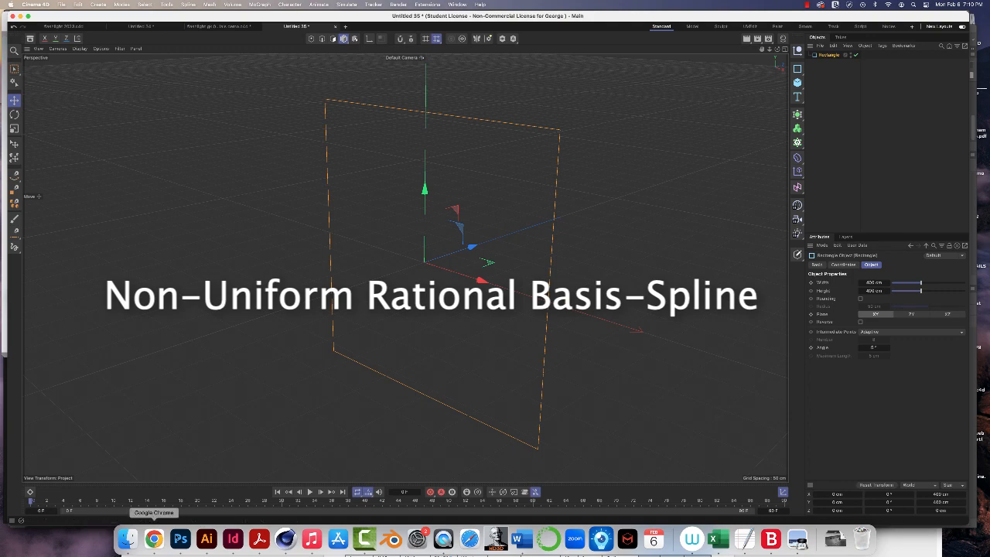
- Switch to Chrome to view the NURBS image search results, and return to Cinema 4D
left_click(154, 539)
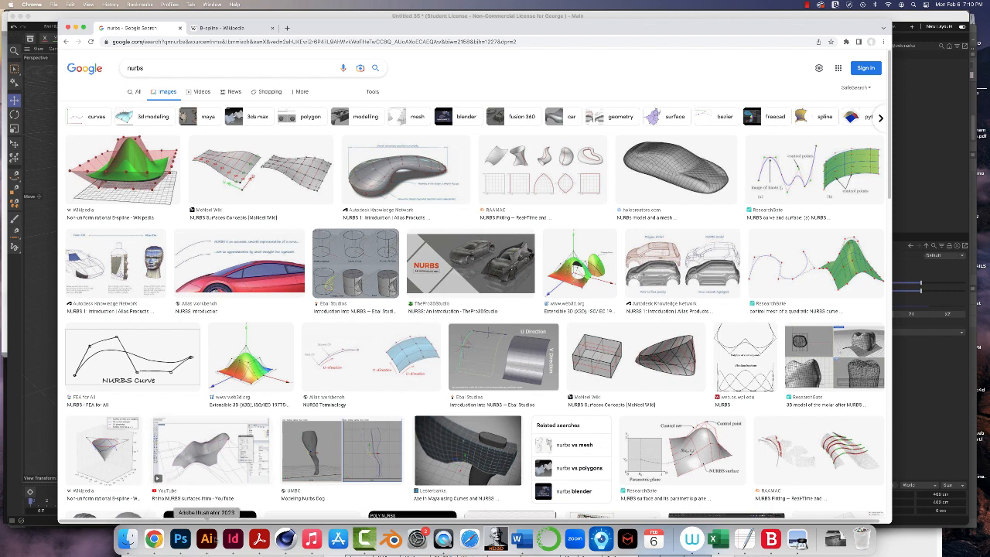
left_click(285, 539)
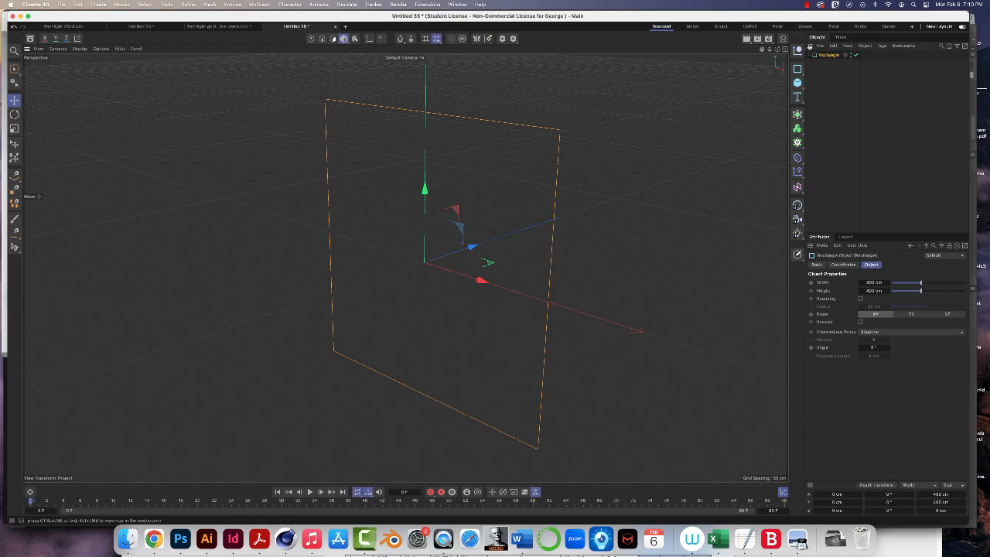
- Add an Extrude generator and nest the rectangle spline under it to form a solid block
left_click(802, 117)
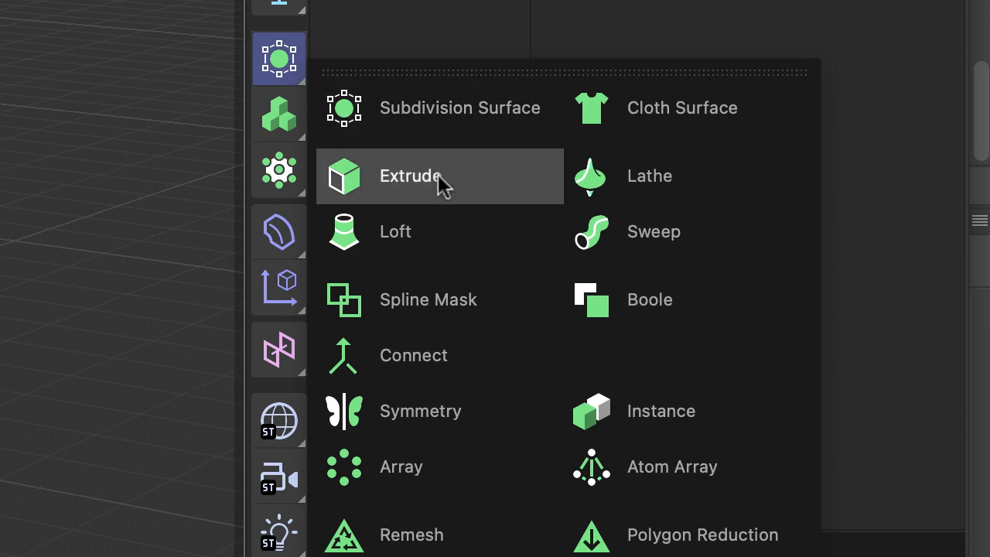
left_click(438, 177)
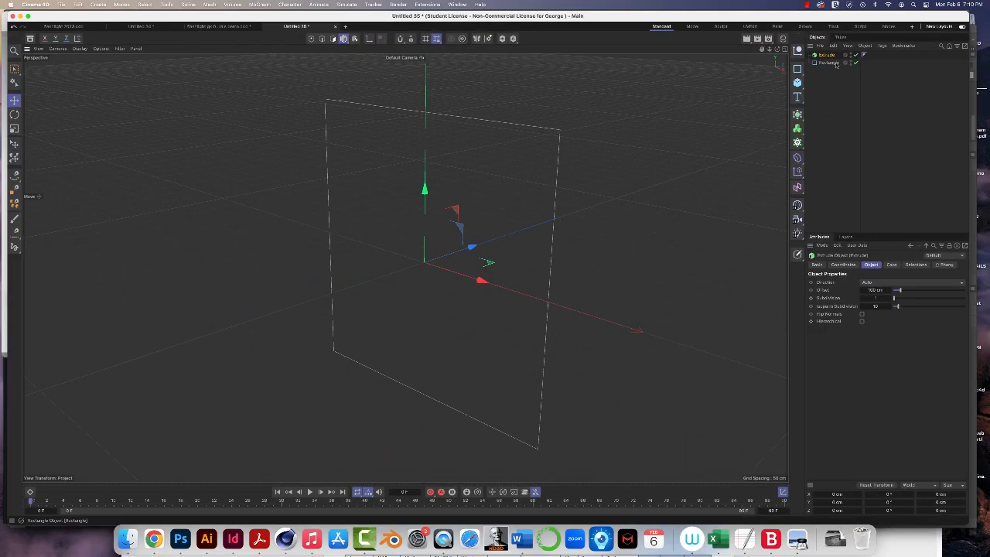
left_click(829, 62)
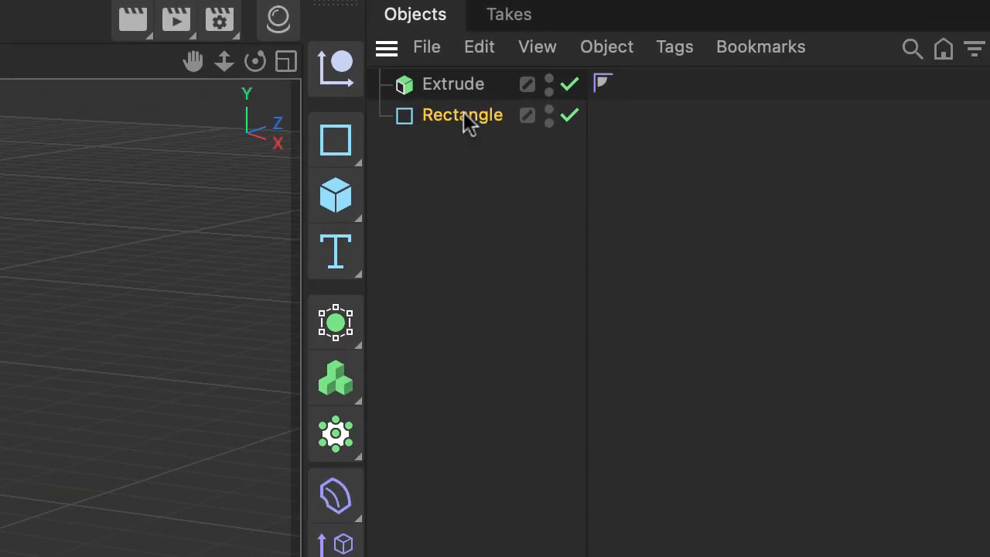
left_click_drag(465, 117, 468, 93)
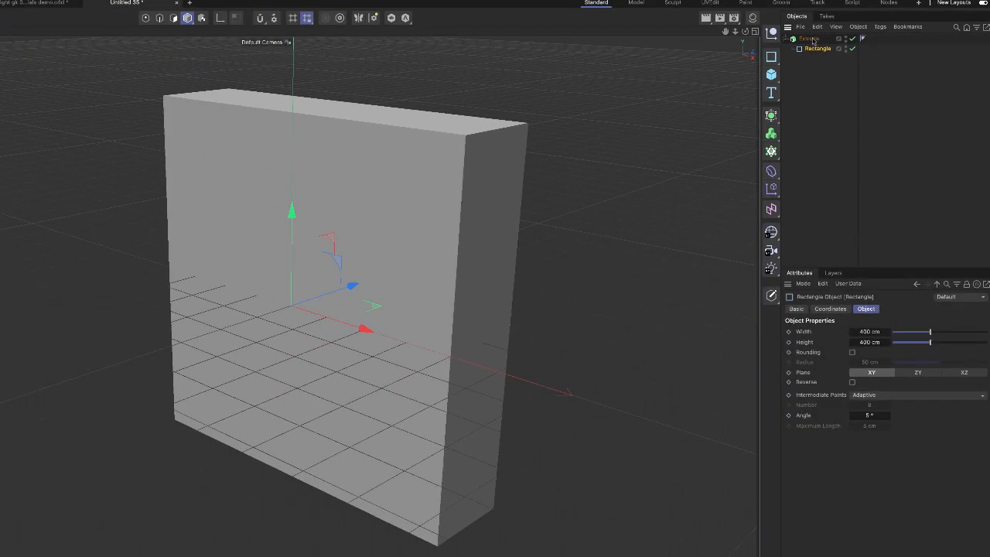
- Set the extrusion offset to 212 cm and resize the rectangle spline to 224 cm wide and 208 cm high
left_click(810, 39)
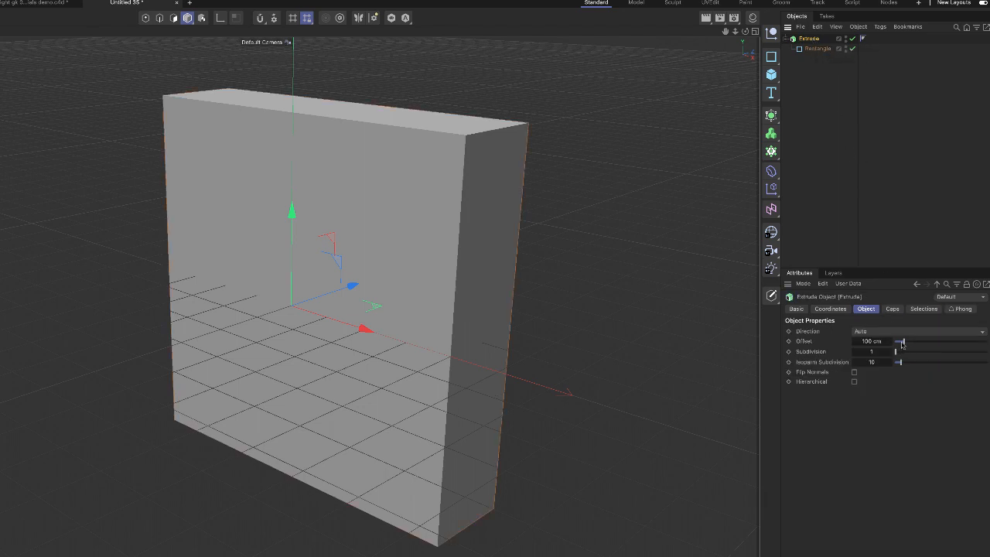
mouse_move(906, 345)
left_mouse_down()
mouse_move(942, 346)
mouse_move(911, 346)
left_mouse_up()
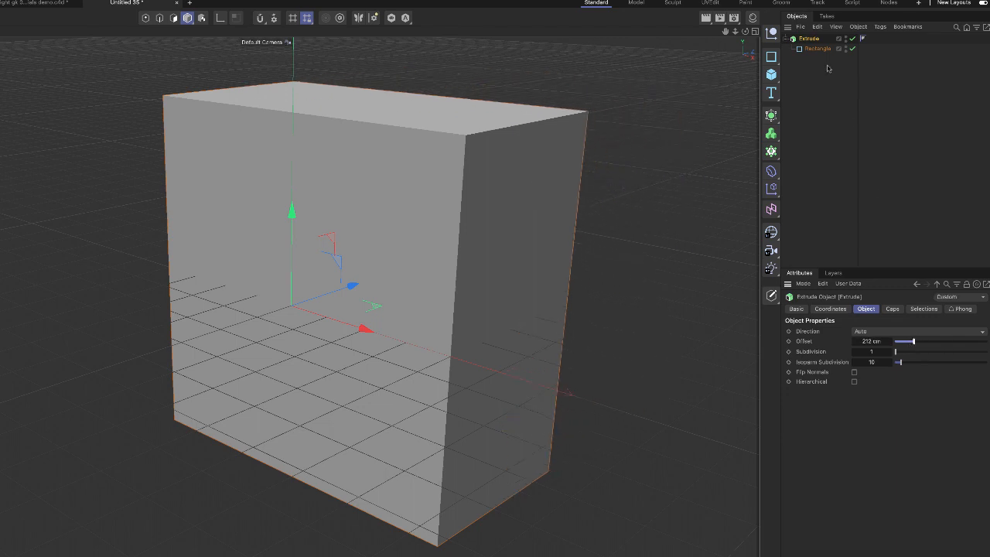
left_click(817, 49)
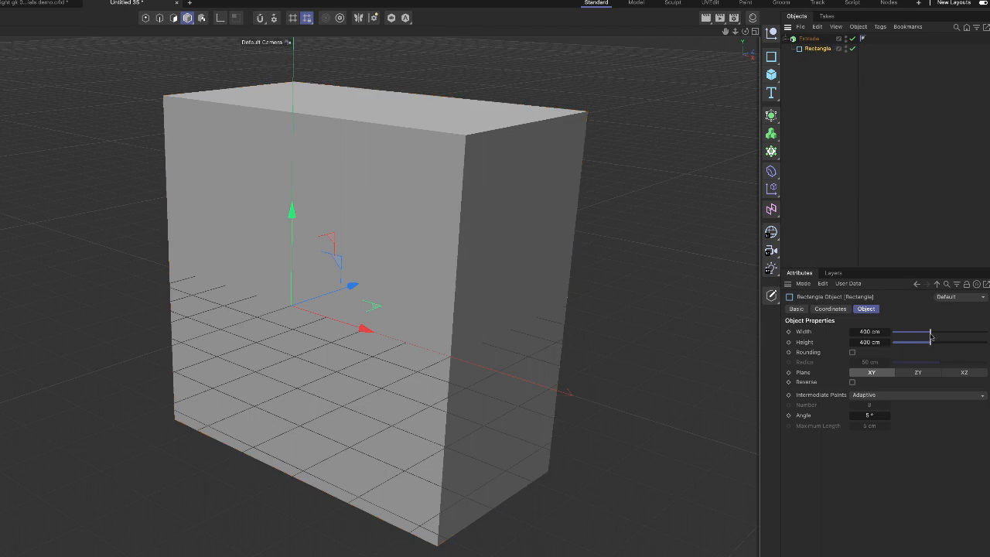
left_click_drag(931, 336, 913, 345)
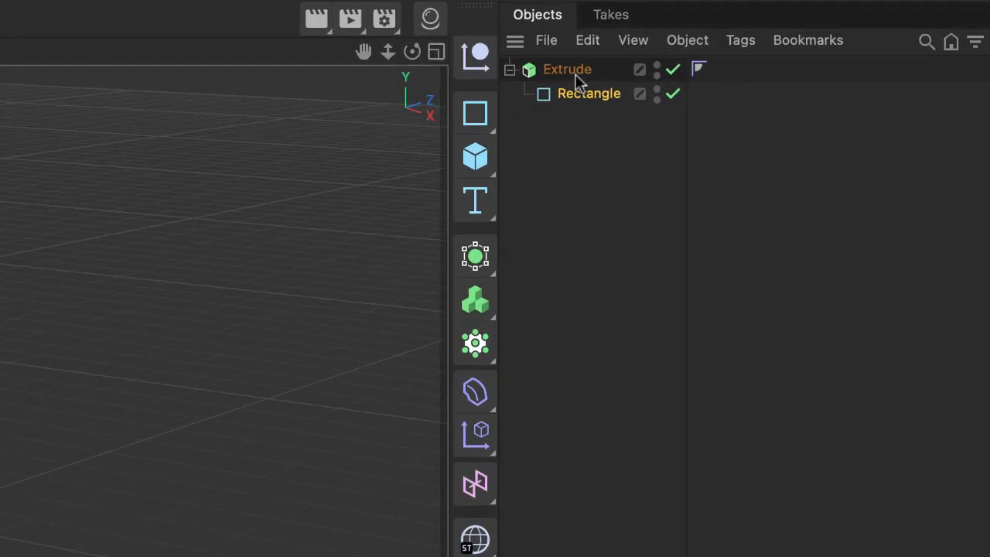
- Switch off the Extrude generator and widen the rectangle spline to about 239 cm
left_click(672, 69)
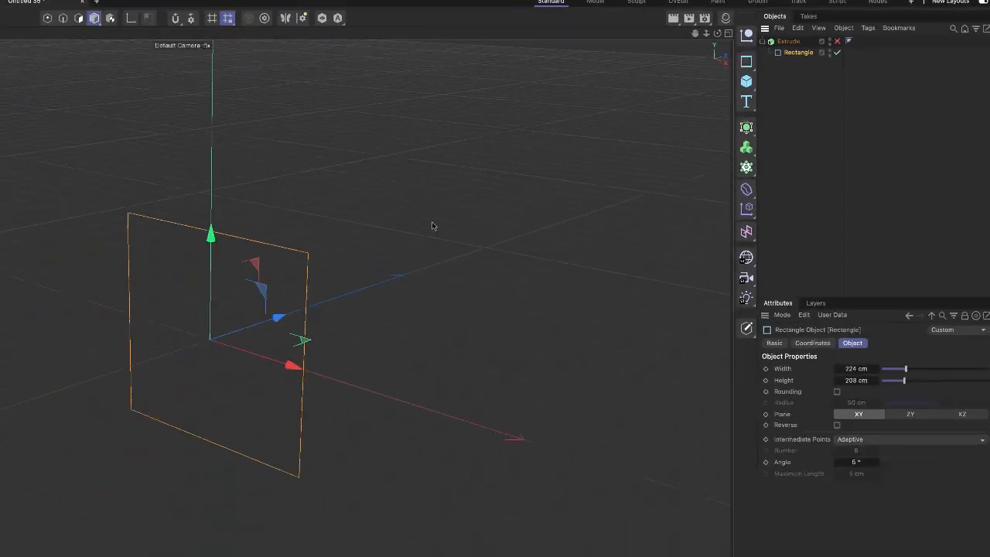
scroll(412, 263, "up", 3)
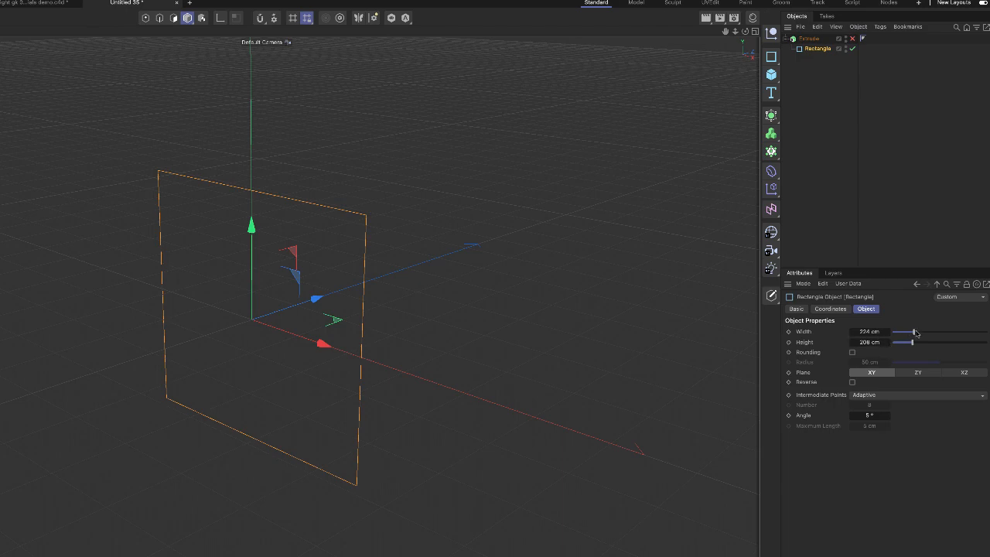
left_click_drag(913, 332, 913, 332)
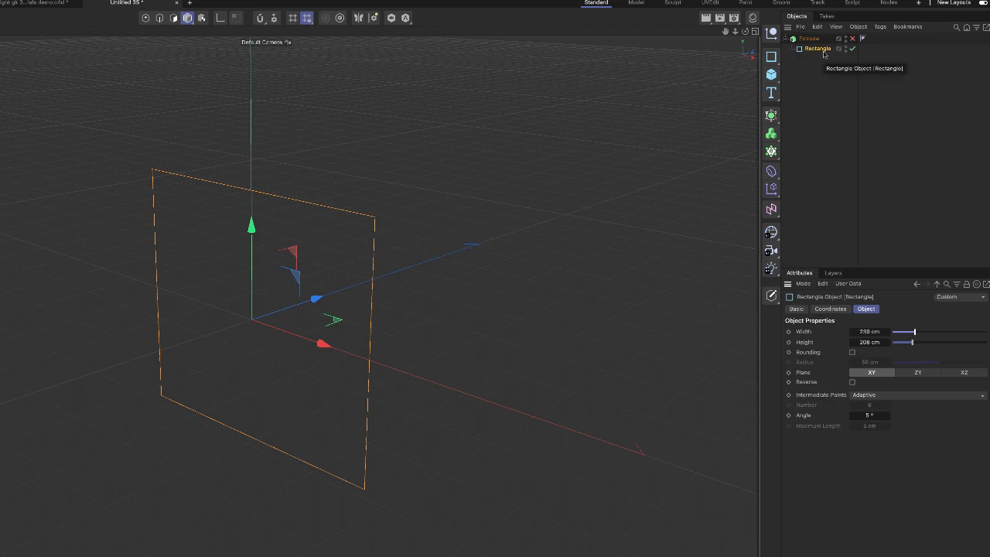
- Make the rectangle spline editable and, in point mode, select its two upper points with Rectangle Selection
left_click(771, 296)
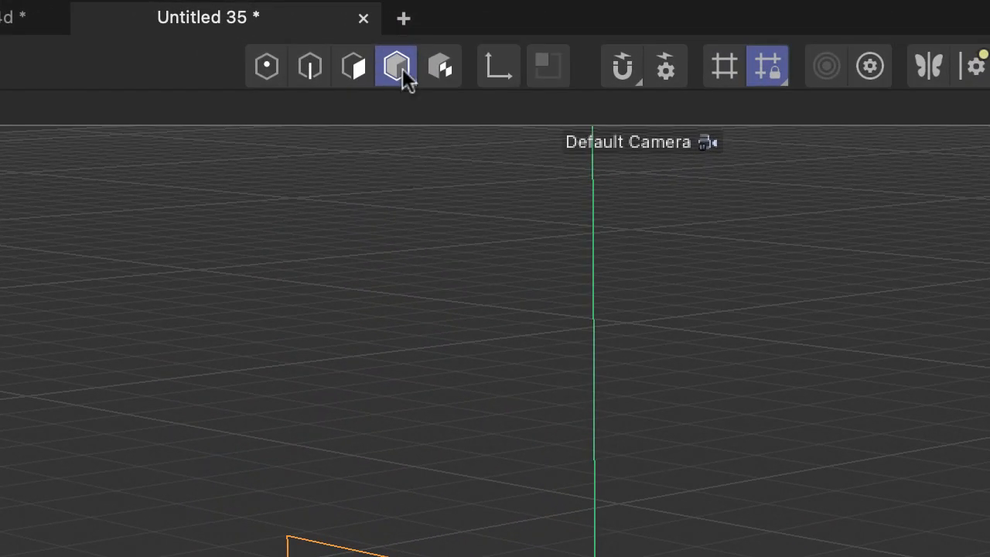
left_click(268, 78)
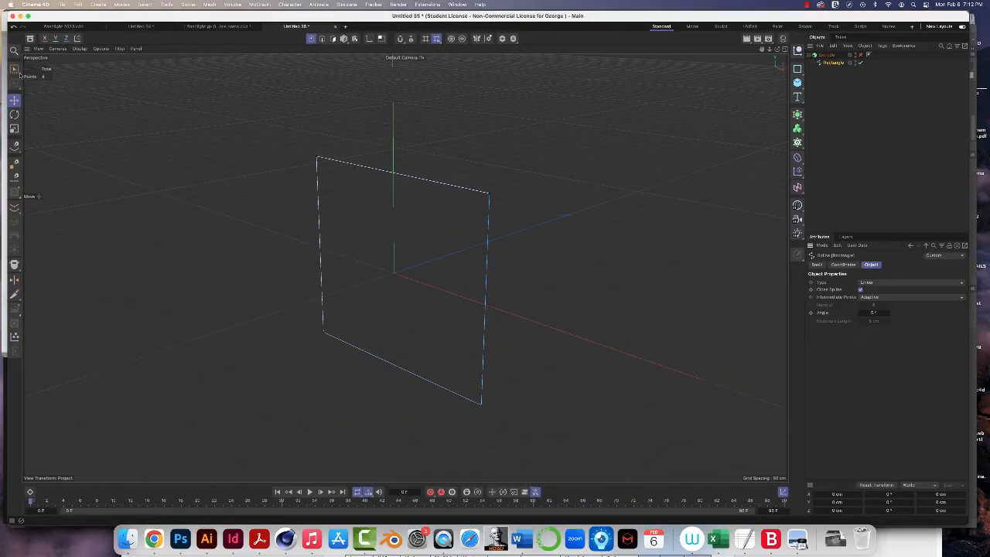
left_click(14, 69)
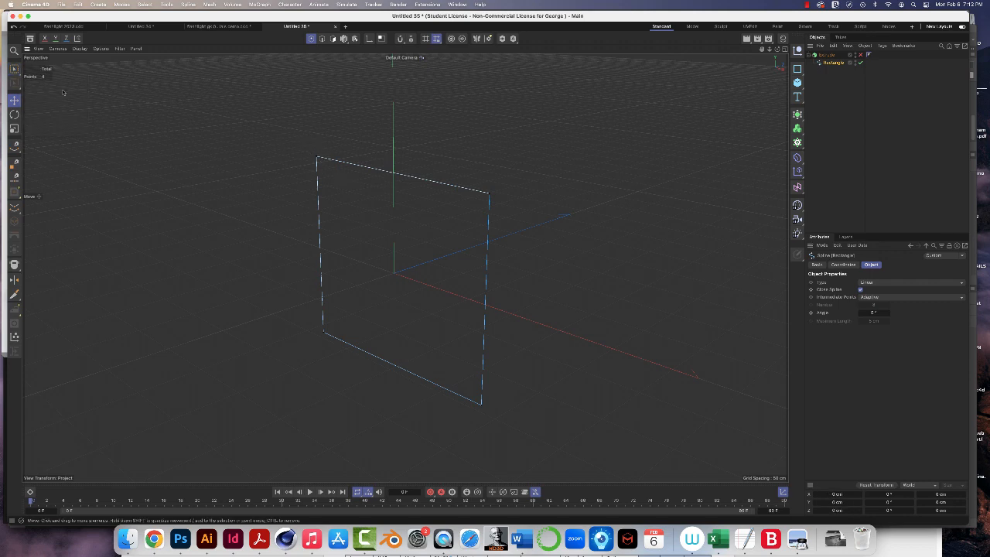
left_click(15, 70)
left_click_drag(303, 140, 414, 199)
left_click(437, 193)
left_click_drag(304, 122, 514, 214)
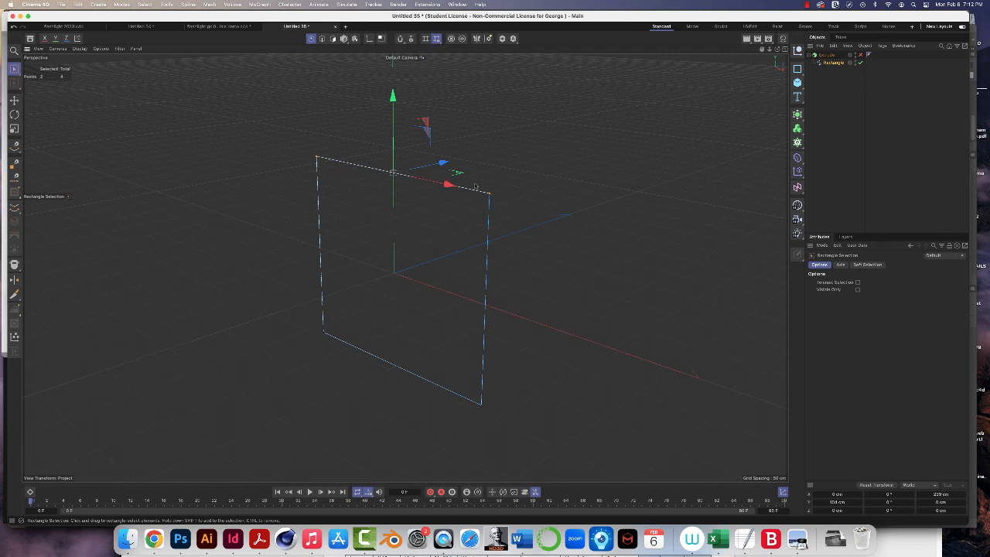
- Scale the two selected upper points inward along X to about 105 cm apart, turning the rectangle into a trapezoid
key("t")
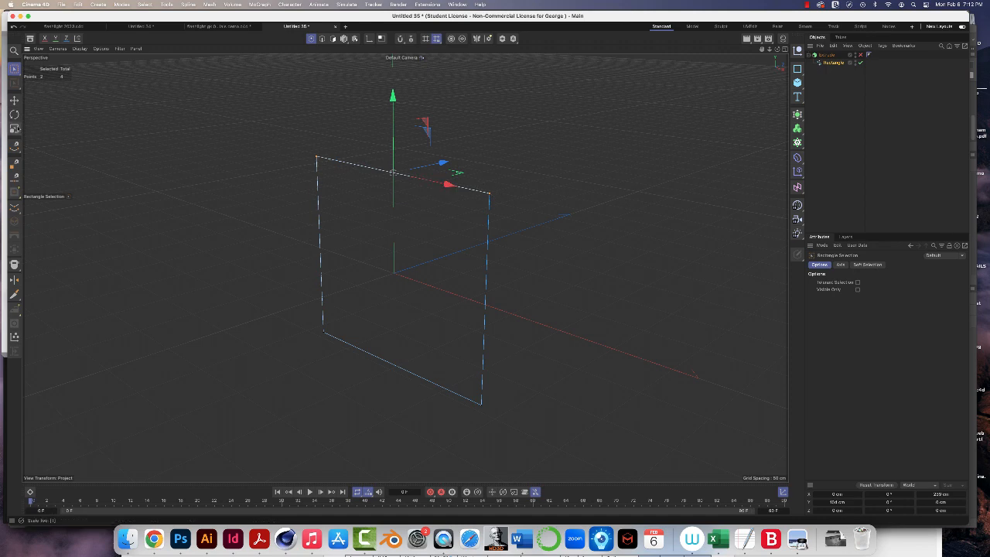
left_click(14, 128)
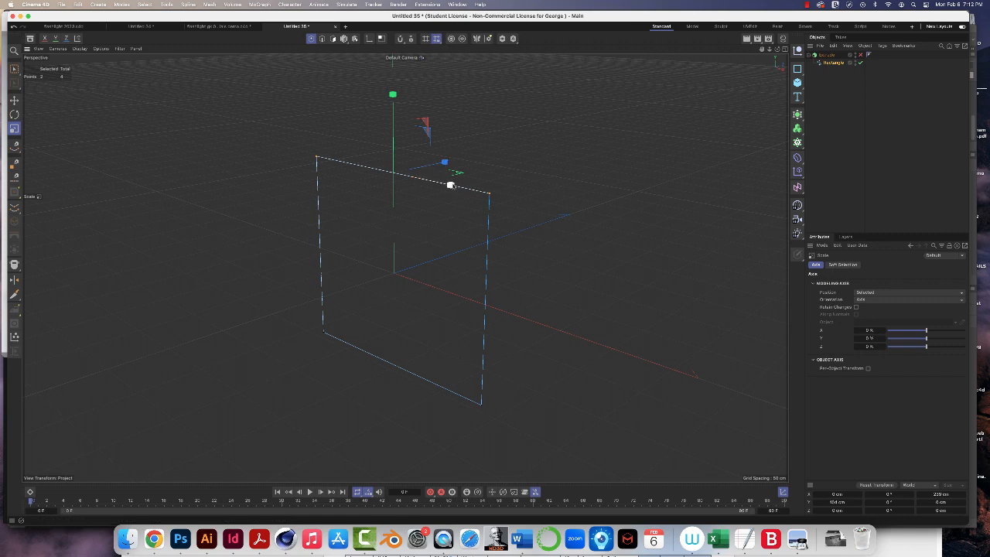
left_click_drag(450, 185, 418, 179)
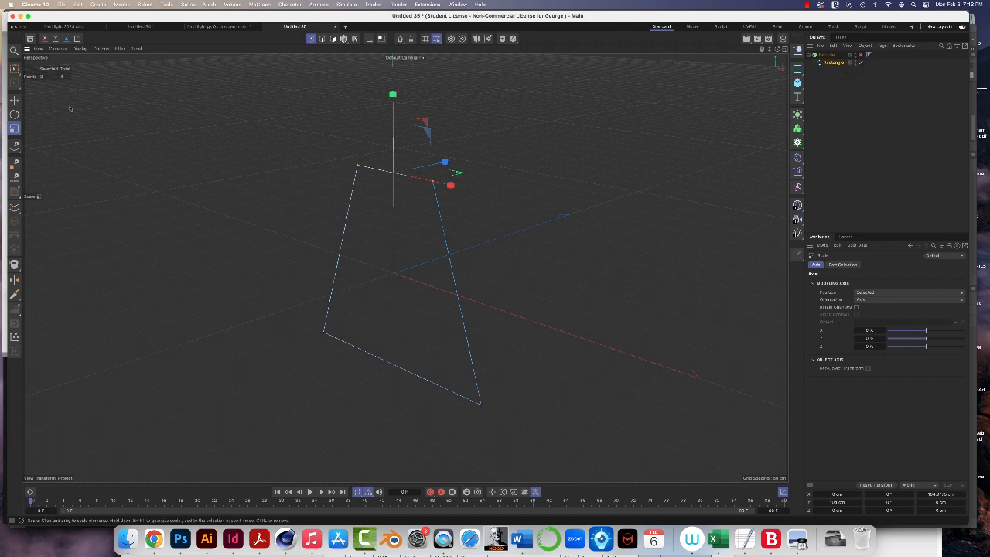
key("e")
key("e")
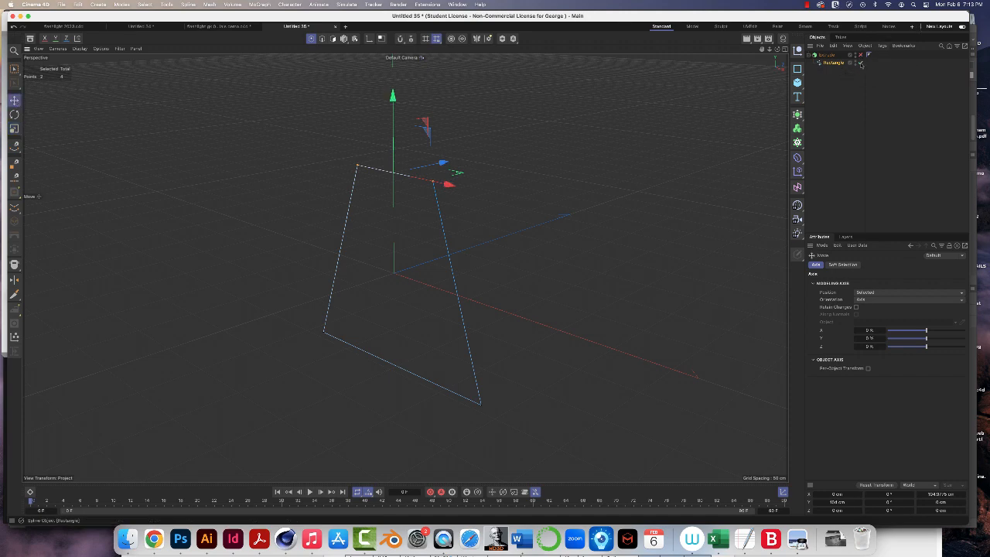
- Switch the Extrude generator back on and scale the two upper points slightly closer together to narrow the block's top
left_click(860, 56)
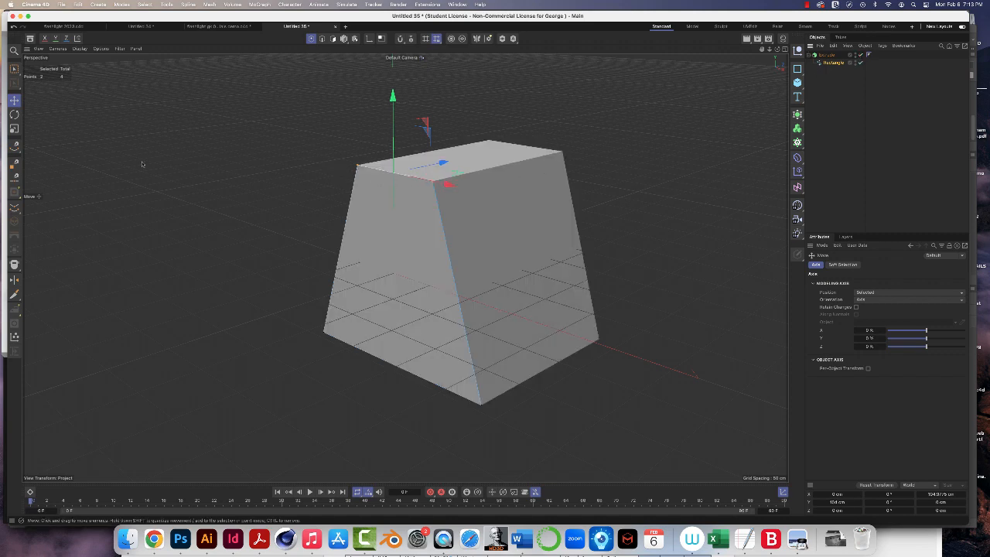
left_click(14, 129)
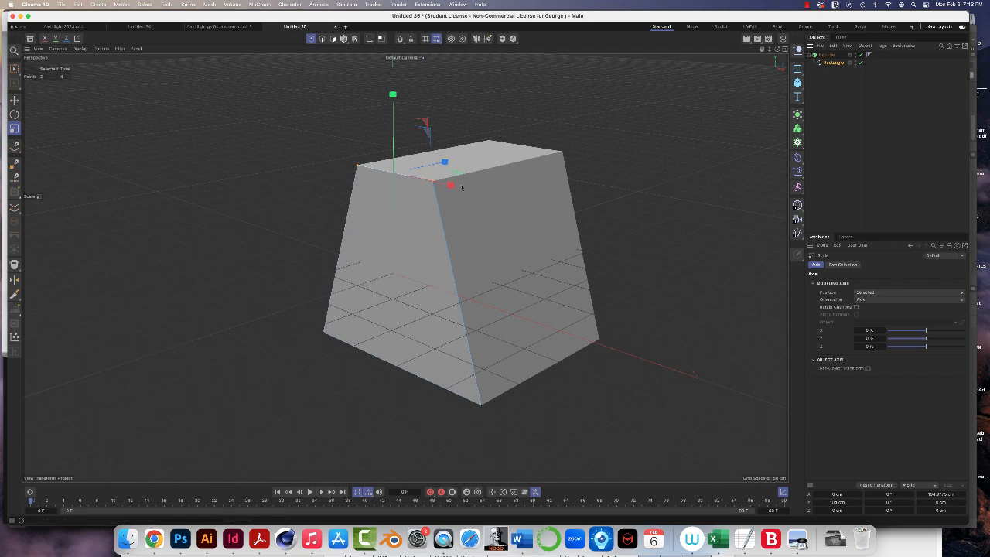
mouse_move(451, 186)
left_mouse_down()
mouse_move(554, 209)
mouse_move(623, 266)
mouse_move(587, 236)
mouse_move(441, 184)
mouse_move(460, 187)
left_mouse_up()
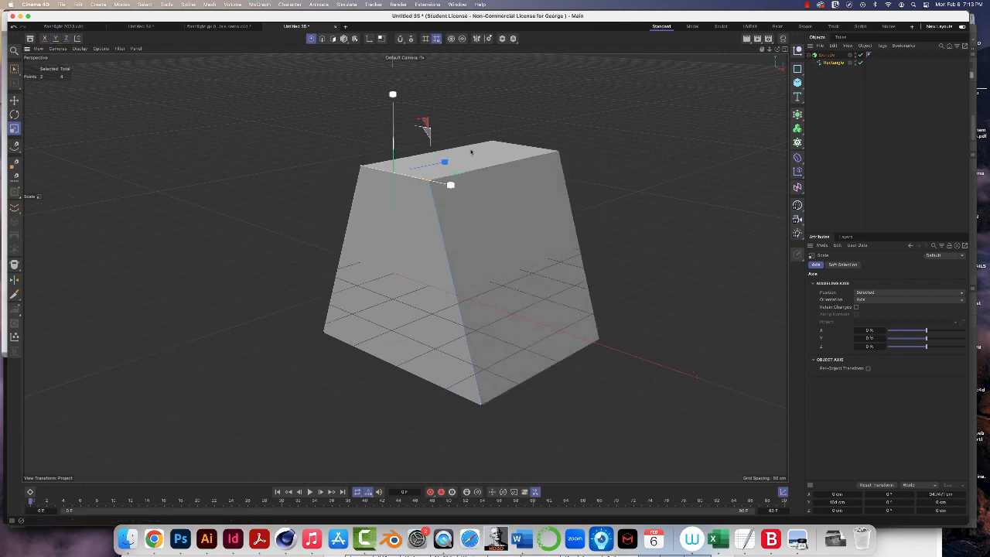